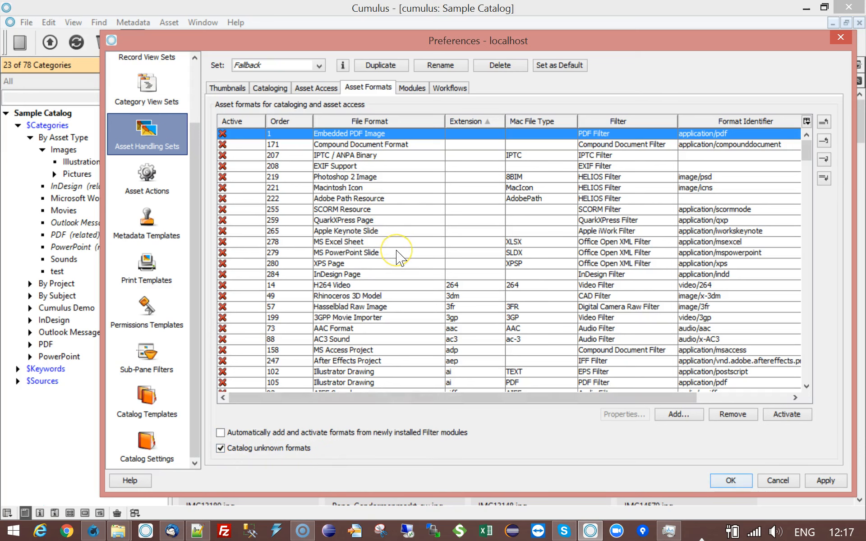
Examine the Fallback set's asset storage modules, metadata modules and asset formats.
click(412, 88)
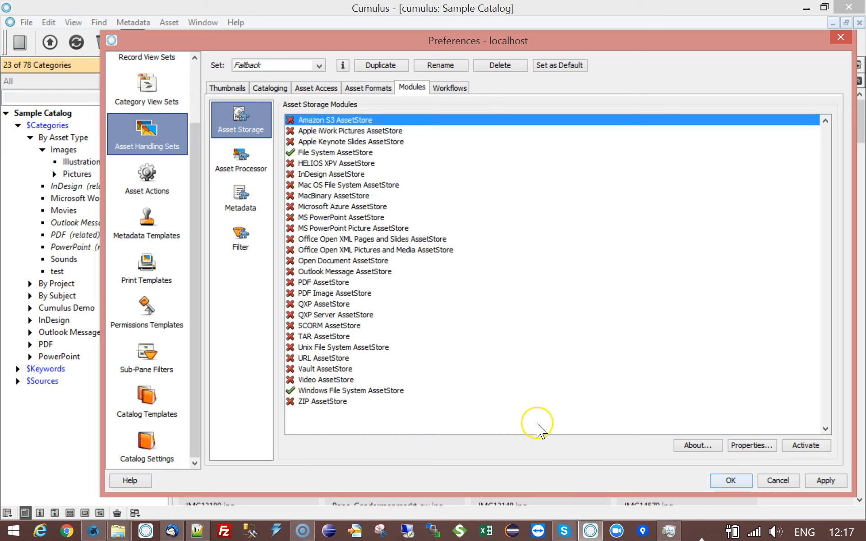
click(326, 155)
click(315, 390)
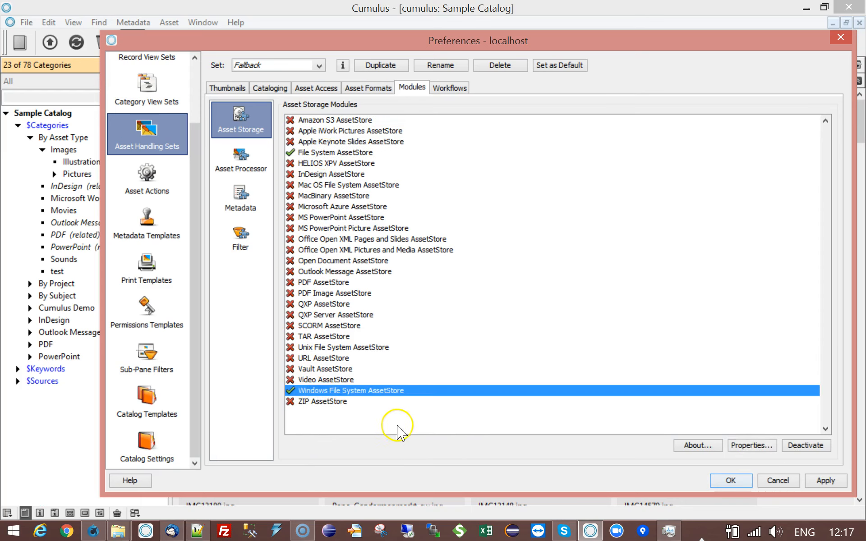
click(240, 199)
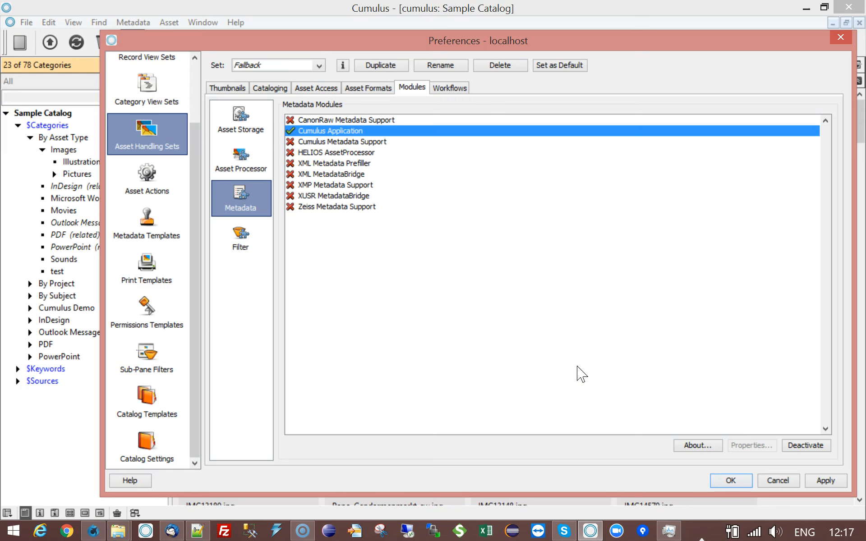
click(374, 88)
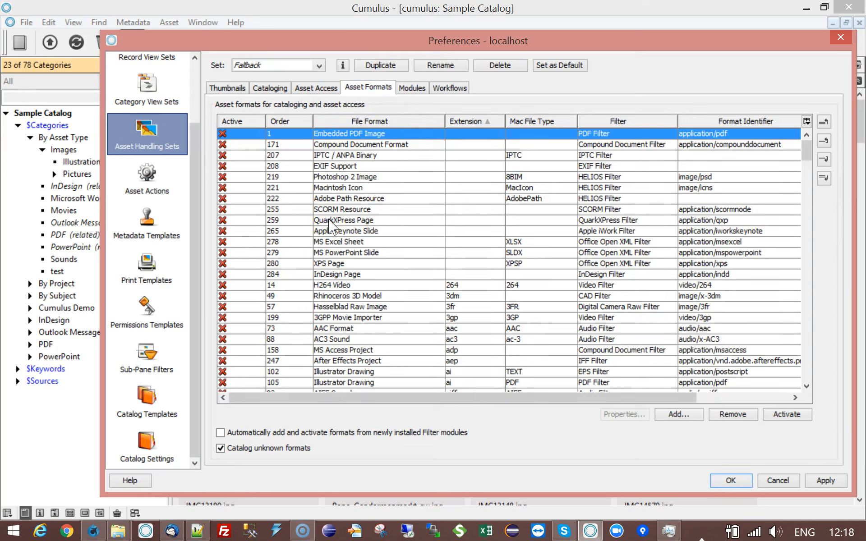
Switch to the Cumulus Server Console, dismiss the workflow settings and start the 11.0.1.ROBO-240-FallbackCumulusAssetHandlingSet workflow.
click(93, 531)
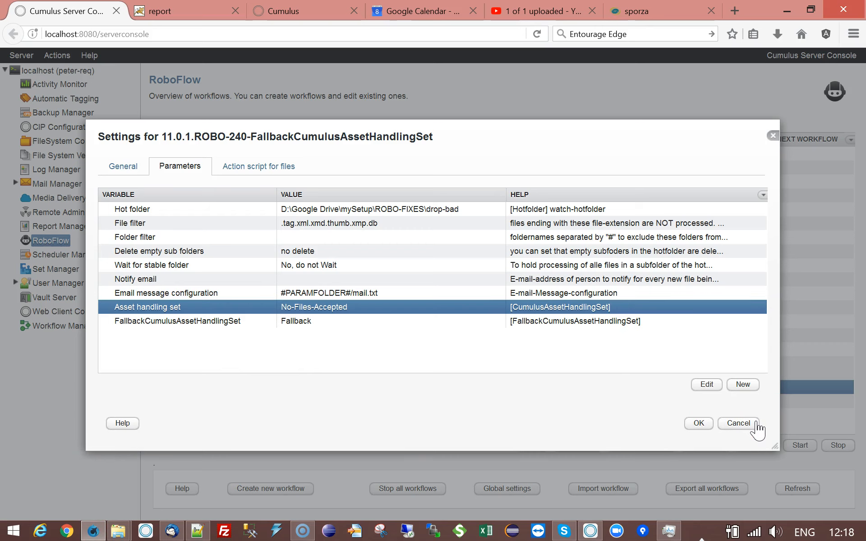
click(756, 423)
click(800, 445)
Examine the workflow's log entries about the asset store error and the retry with the fallback asset handling set.
double_click(635, 324)
drag(134, 334, 238, 335)
click(242, 336)
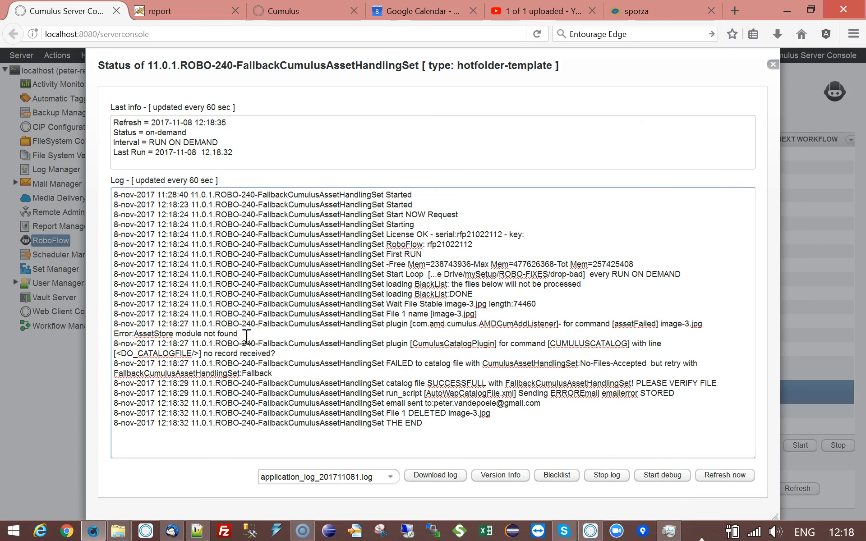
drag(654, 364, 273, 374)
double_click(260, 374)
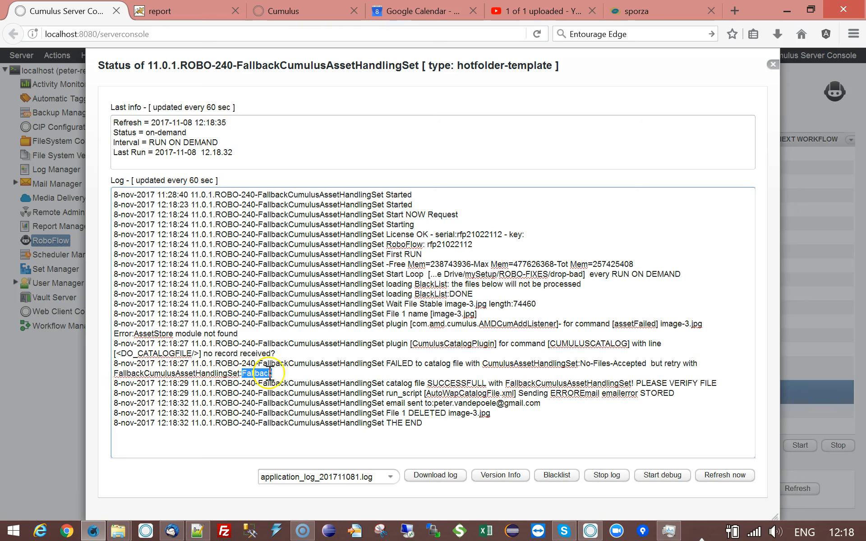
click(295, 375)
double_click(266, 373)
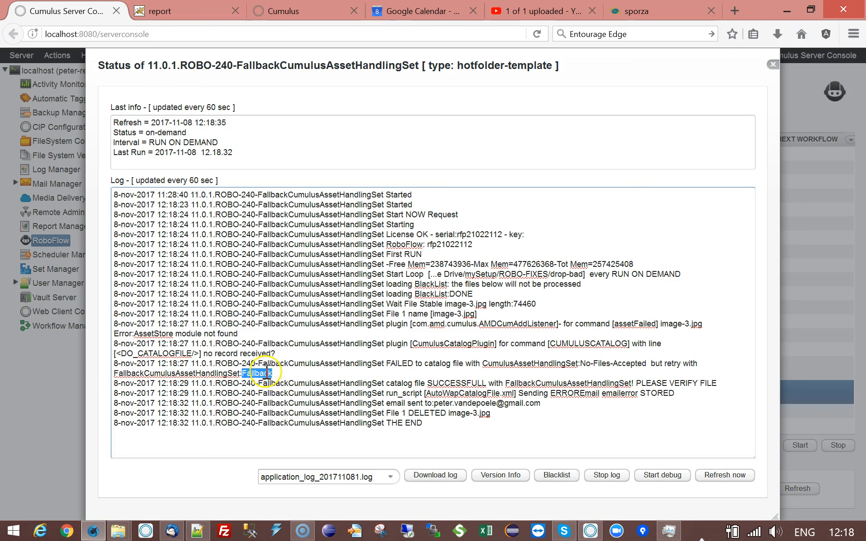
click(298, 371)
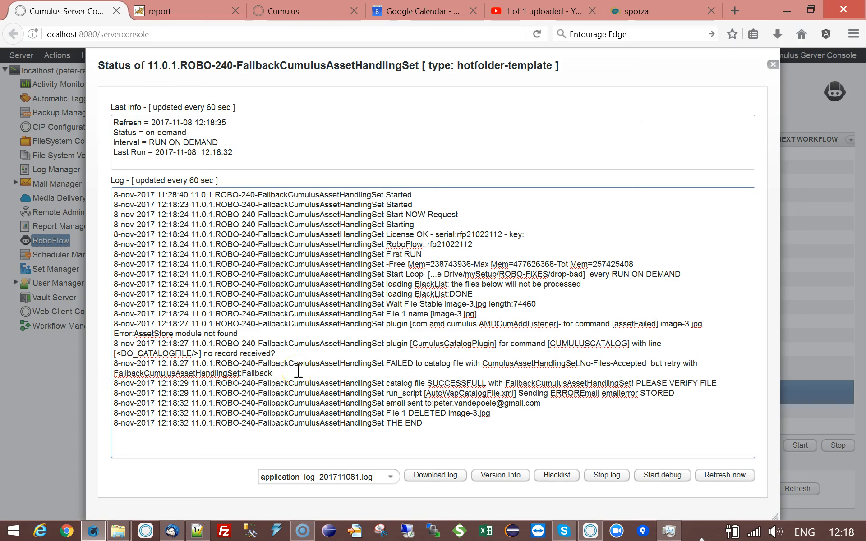
click(301, 370)
double_click(198, 374)
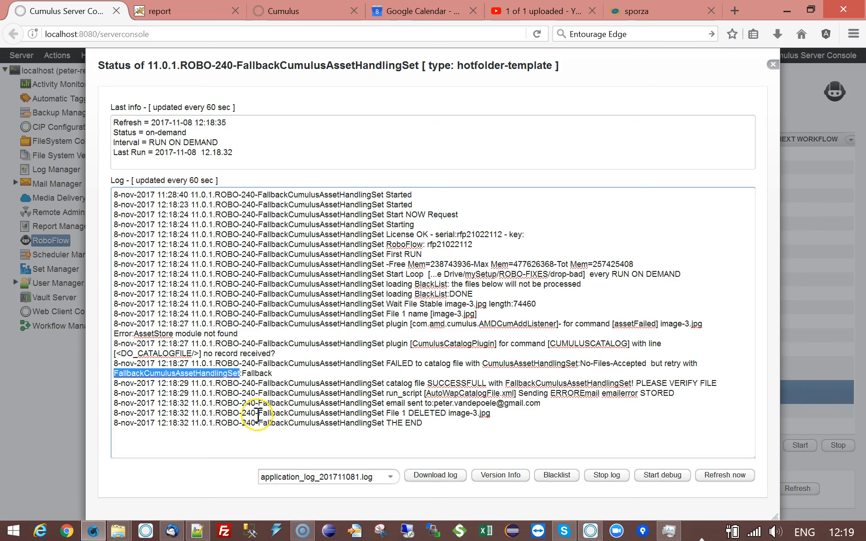
Read the log entries about cataloging with the fallback set and the e-mail notification.
click(441, 386)
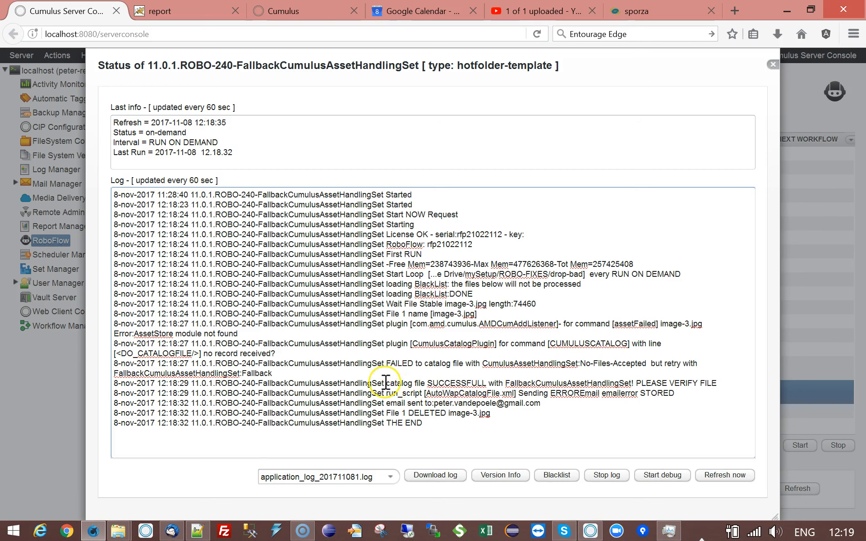
drag(419, 386, 500, 386)
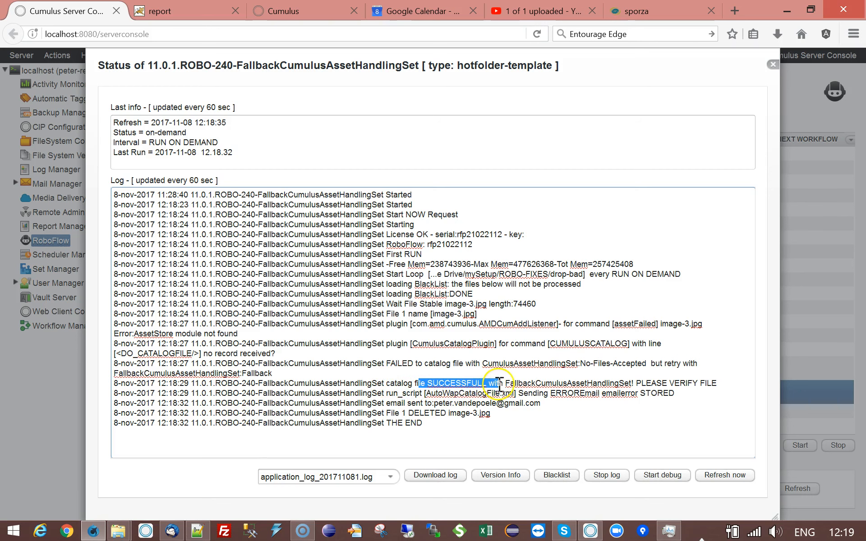
click(545, 393)
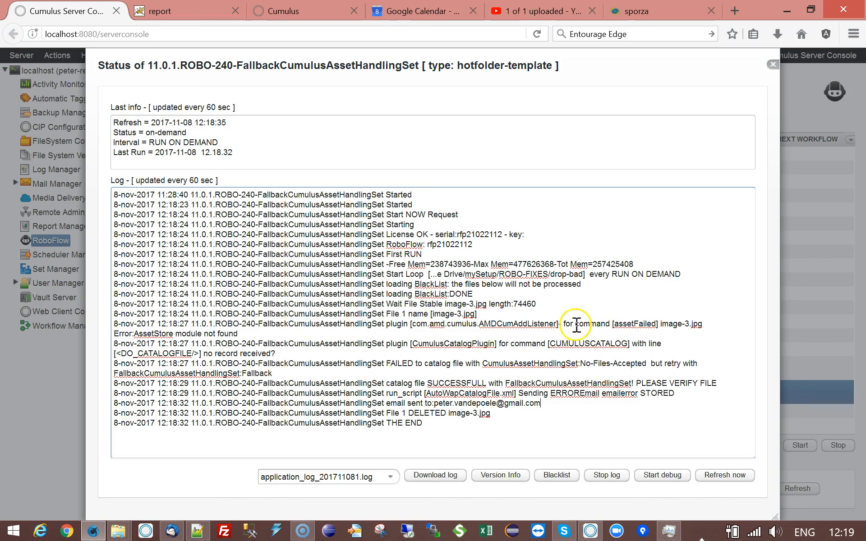
Check the workflow's AutoBlackList file for blacklisted files, then close it and the workflow log.
double_click(155, 373)
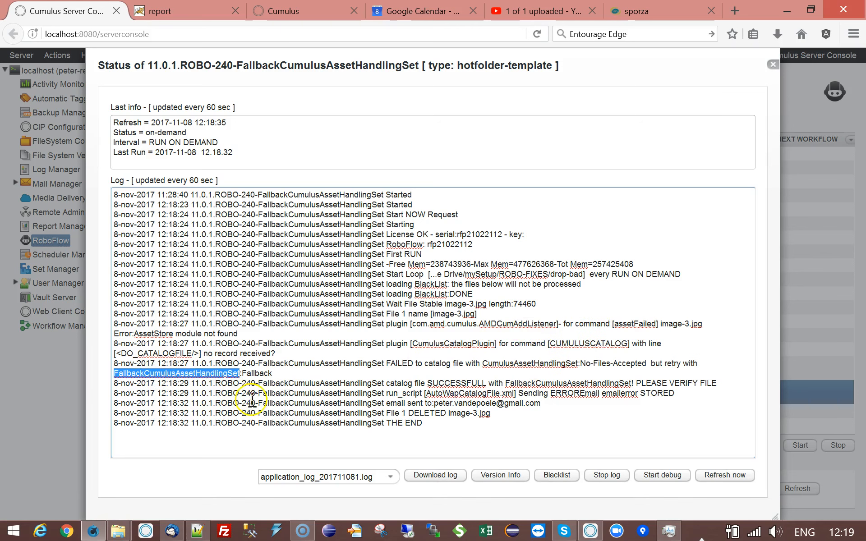
click(557, 475)
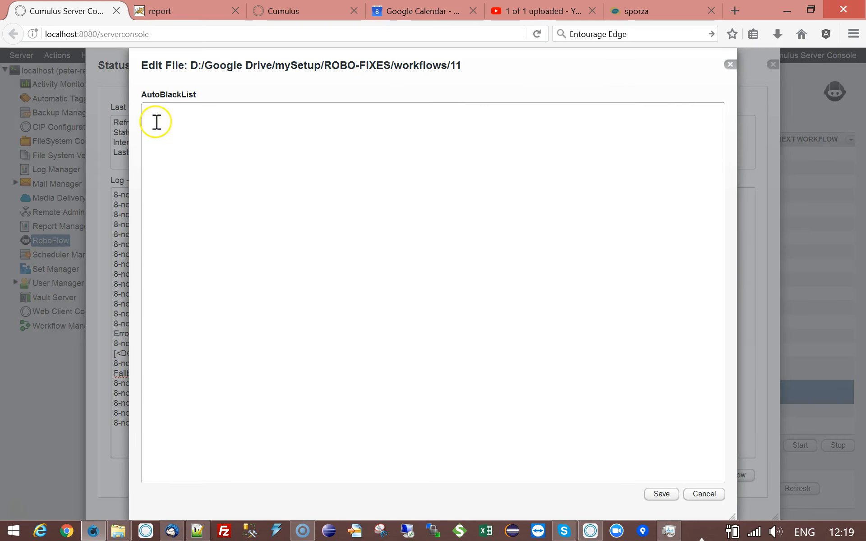
click(730, 65)
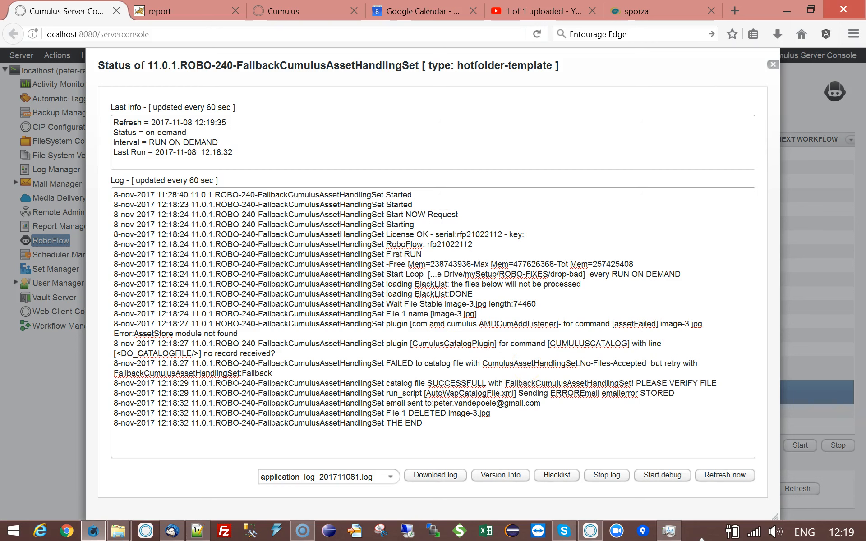
click(773, 65)
click(773, 66)
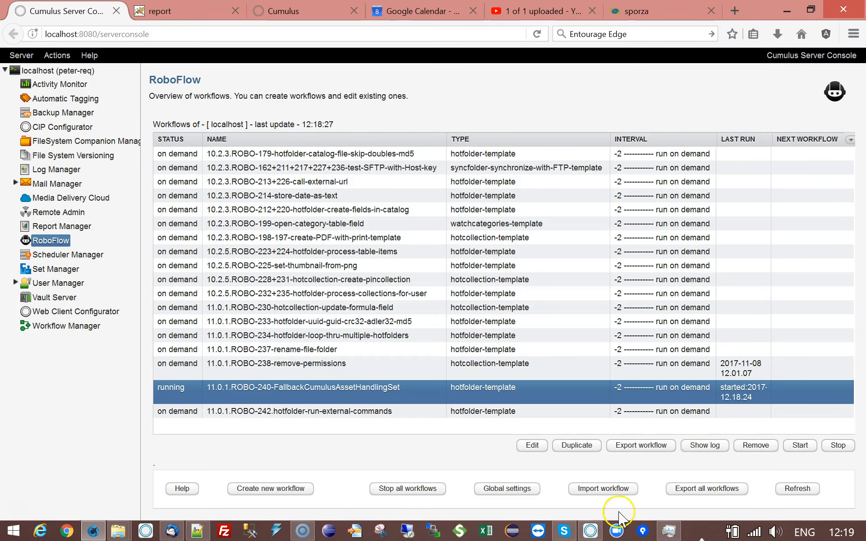
Switch to the Cumulus client, show all Sample Catalog records in reversed sort direction and select image-3.jpg.
click(590, 530)
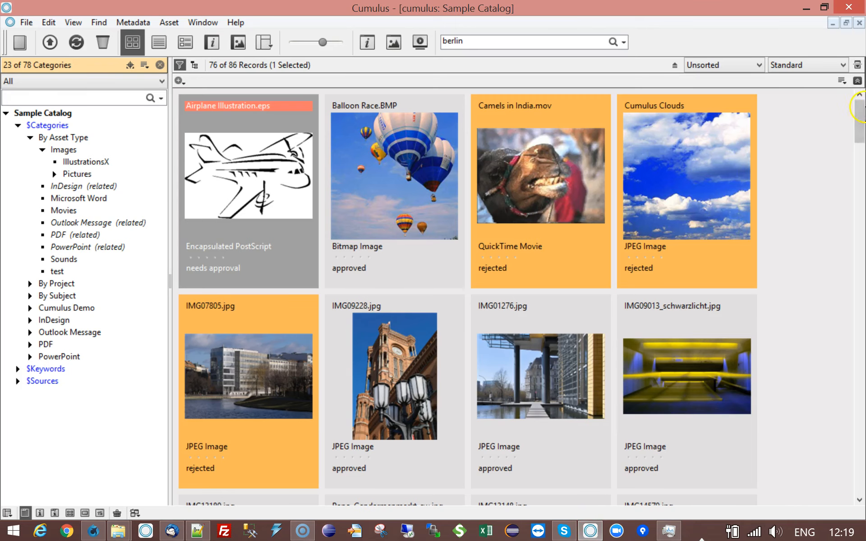
drag(860, 122, 859, 219)
click(46, 113)
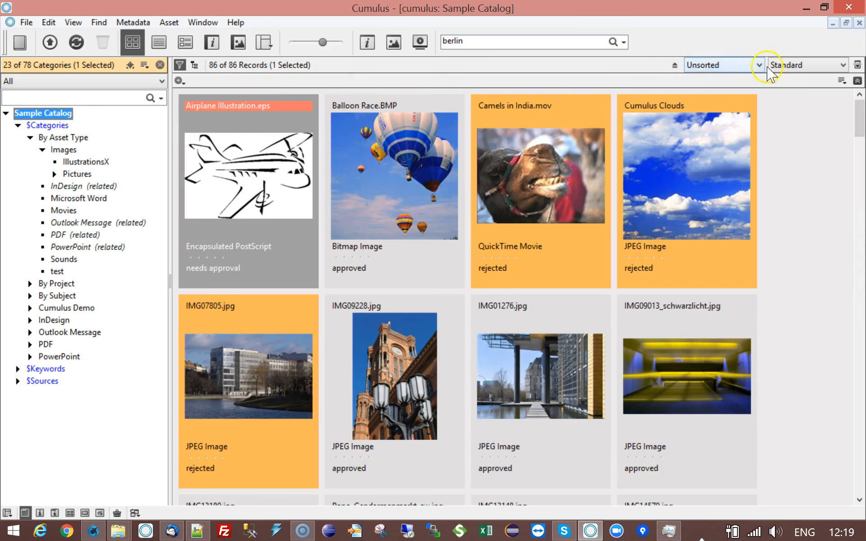
click(675, 65)
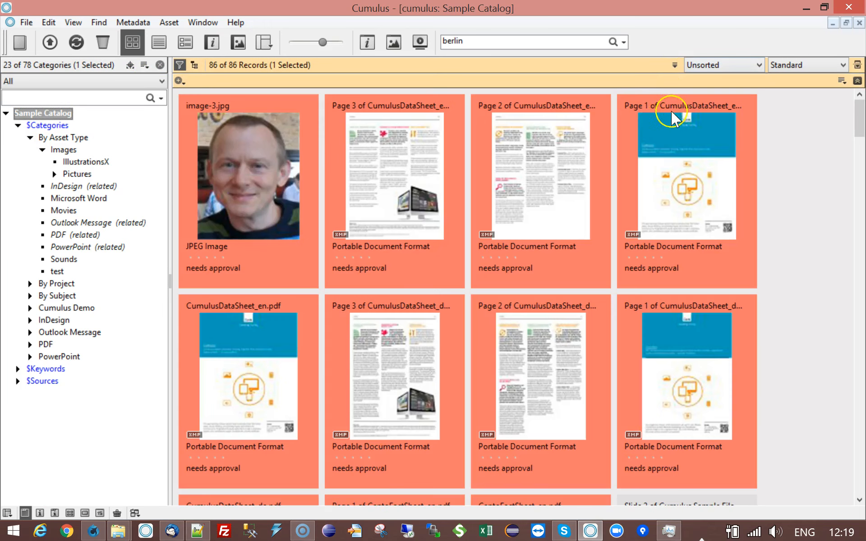
click(251, 149)
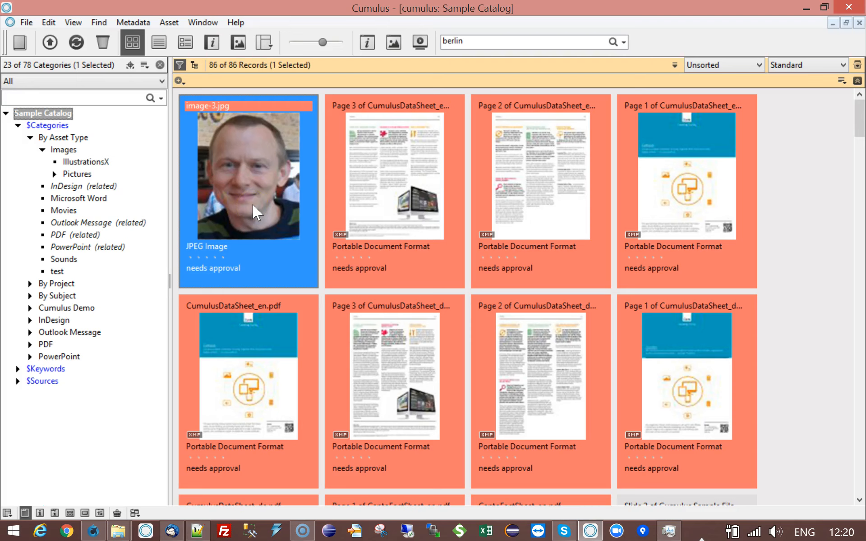
drag(252, 198, 245, 132)
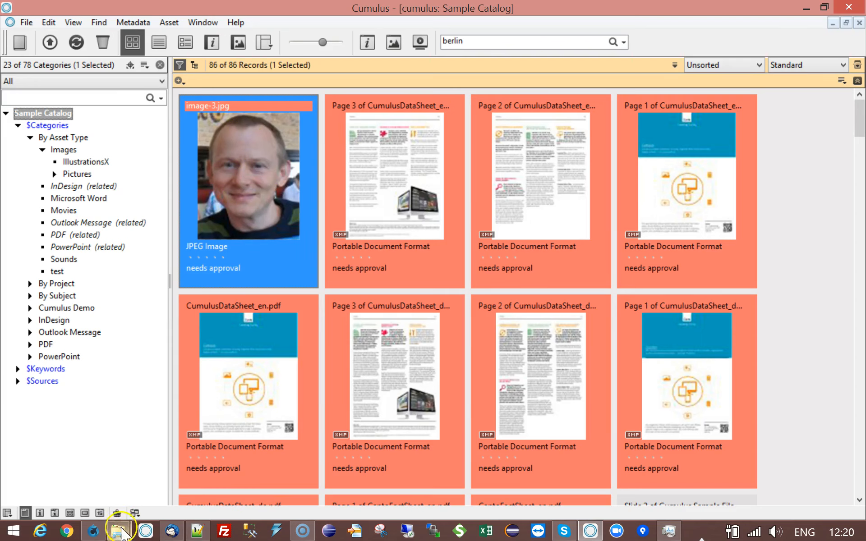
Check the drop-bad hot folder in File Explorer for remaining files and return to the Cumulus client.
click(126, 472)
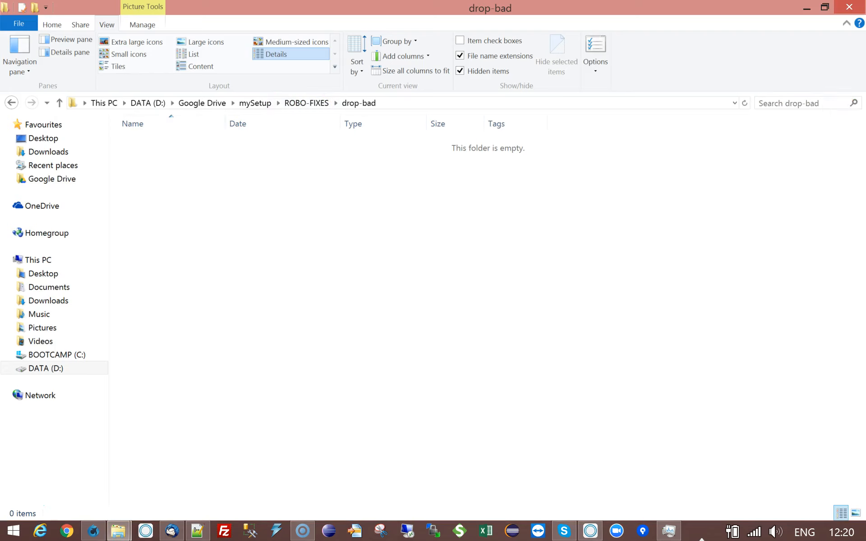
click(805, 8)
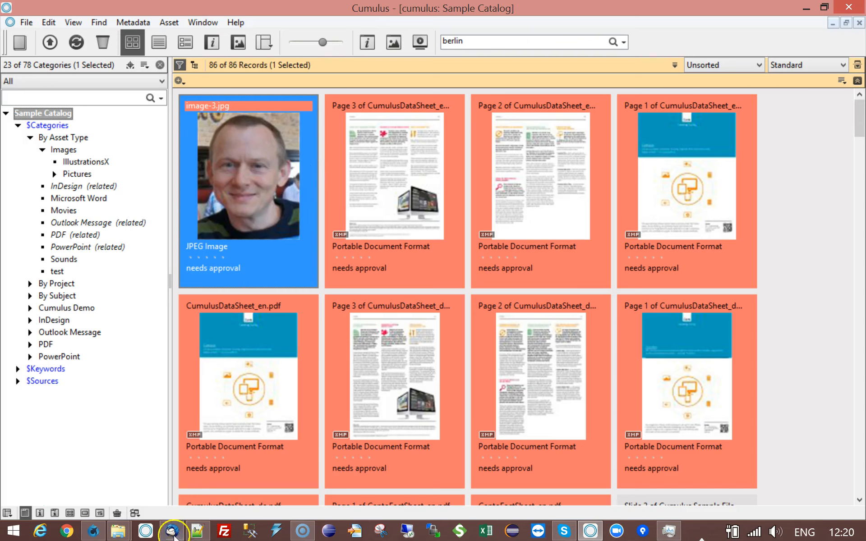
mouse_move(114, 522)
click(110, 447)
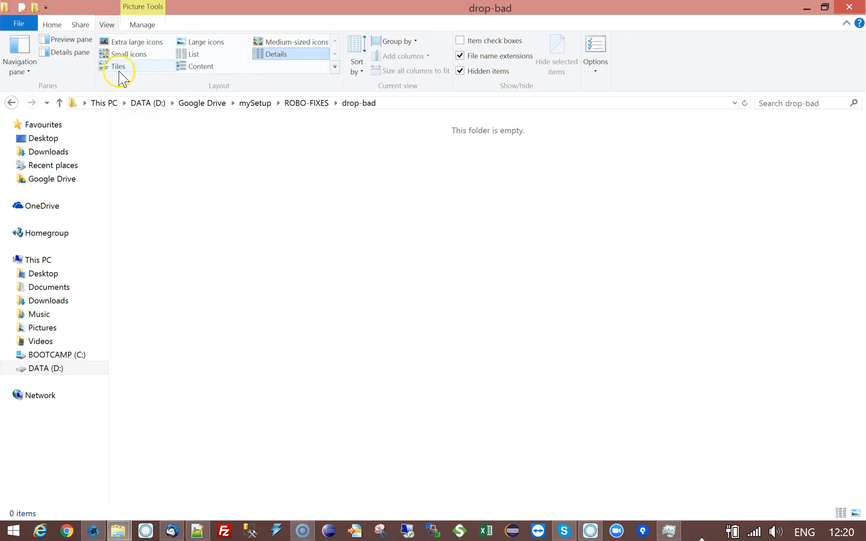
click(801, 9)
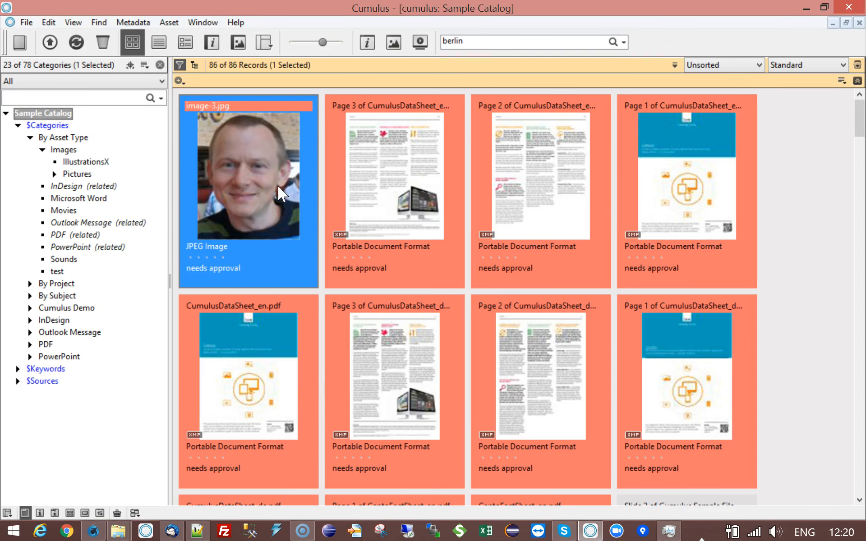
View the asset information of image-3.jpg, close it and switch back to the Cumulus Server Console.
click(231, 189)
right_click(259, 198)
click(297, 206)
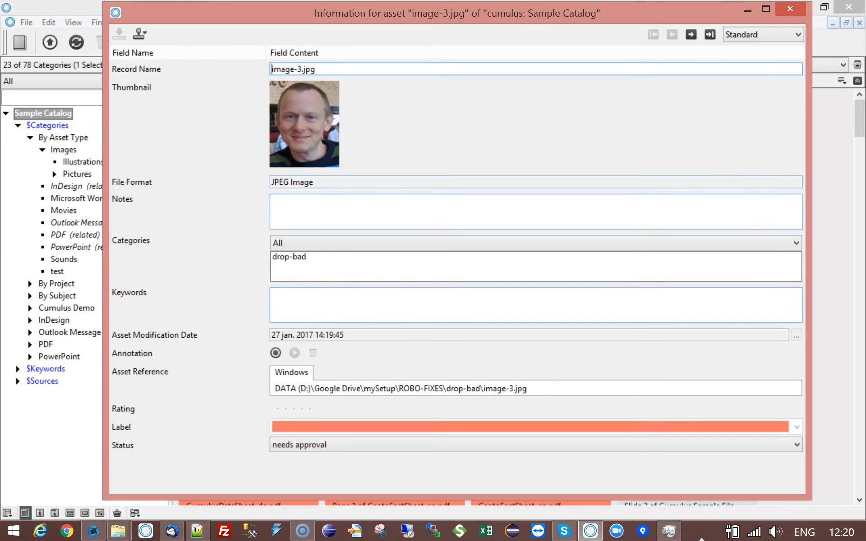
click(790, 8)
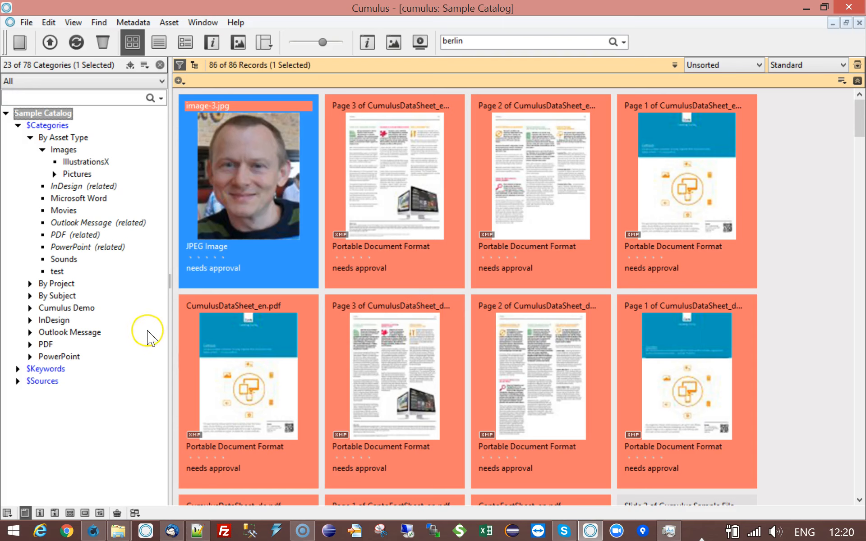
click(93, 531)
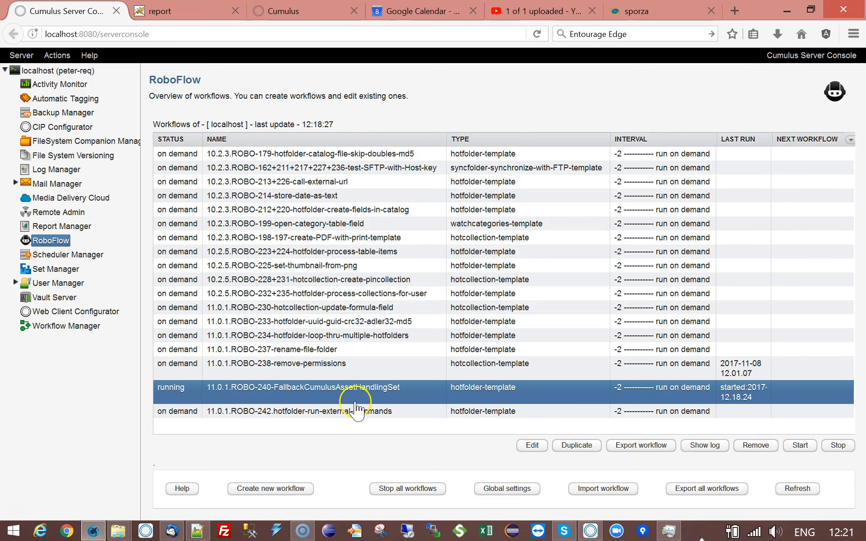